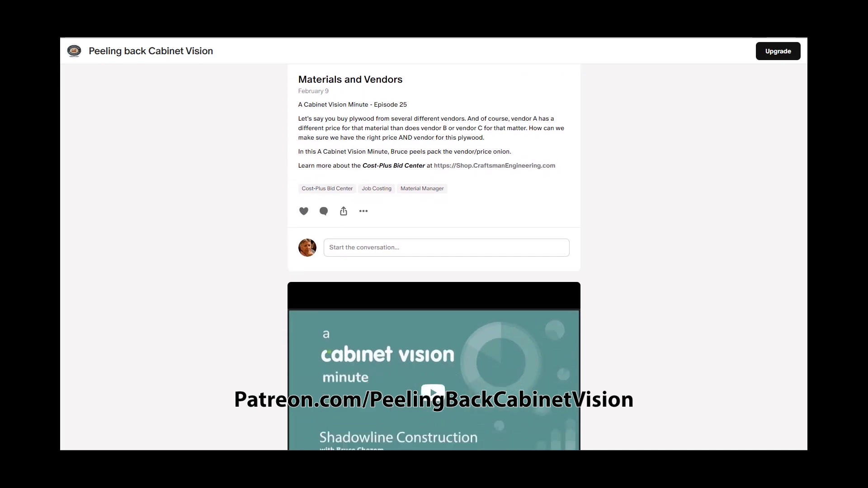
Step: Scroll through the Patreon channel's video posts on Cabinet Vision topics
scroll(435, 257, "down", 2)
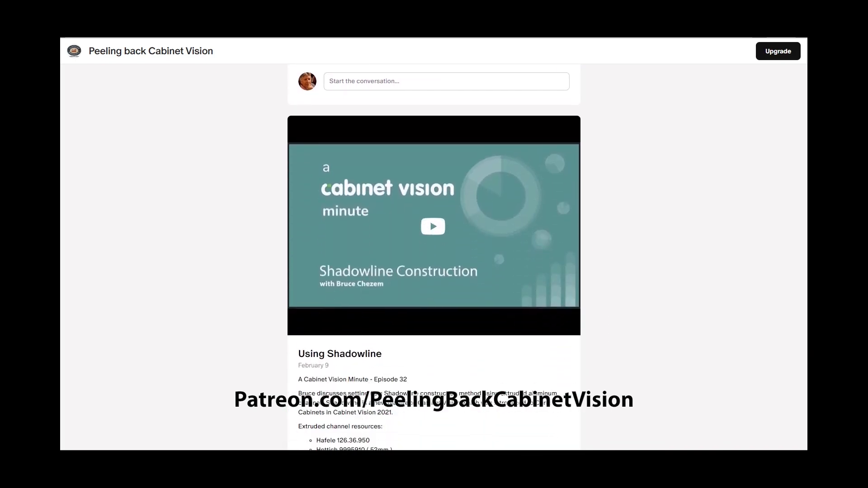
scroll(434, 257, "down", 2)
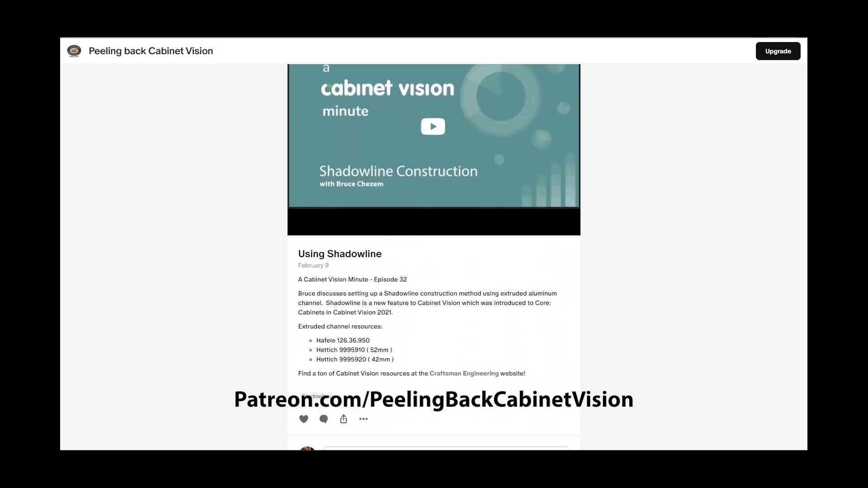
scroll(434, 257, "down", 4)
scroll(806, 202, "down", 6)
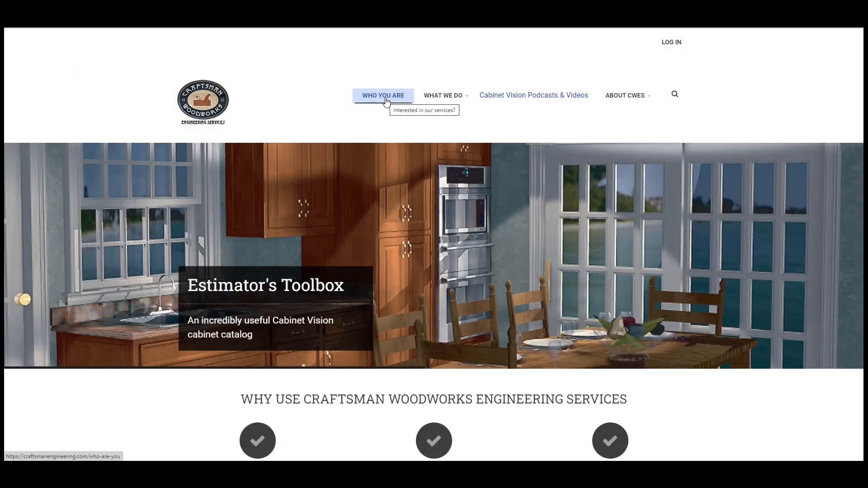
Step: Open the Cabinet Vision Podcasts & Videos section of the Craftsman Engineering website and browse its video library
mouse_move(443, 99)
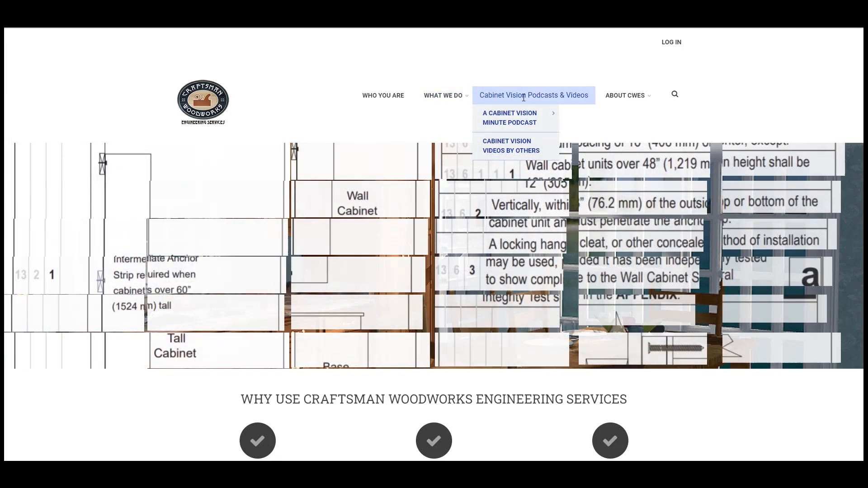
left_click(523, 96)
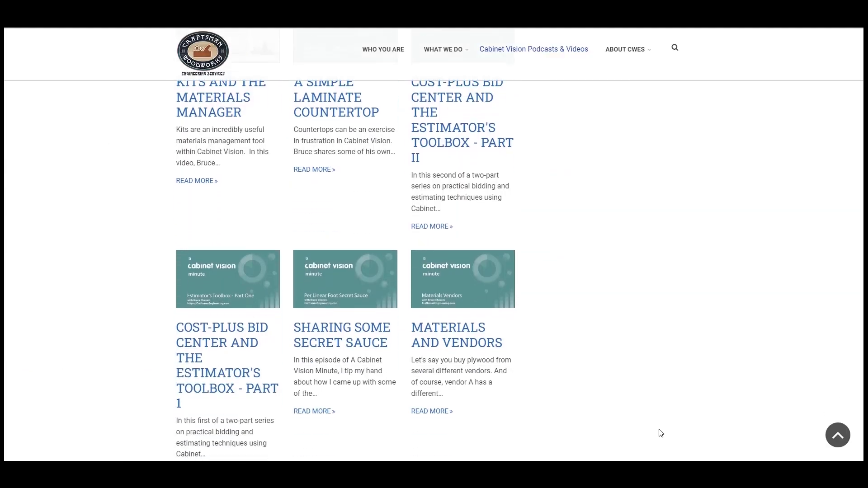
scroll(655, 431, "down", 3)
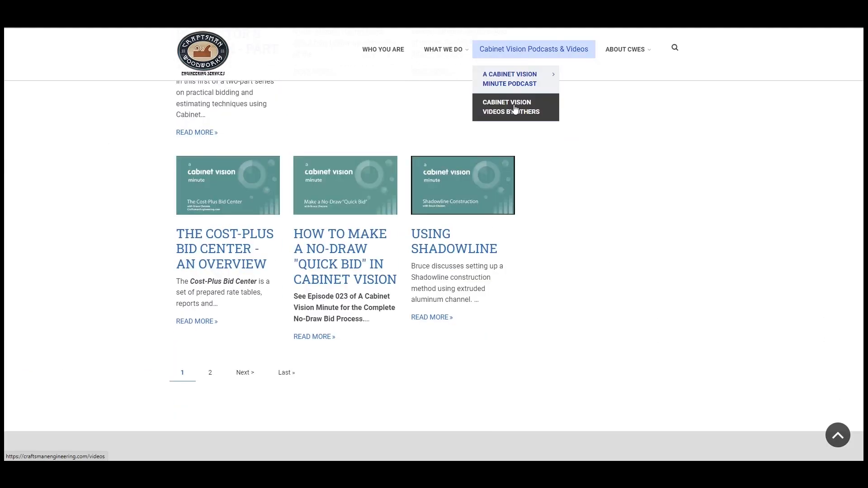
left_click(515, 109)
scroll(754, 354, "down", 3)
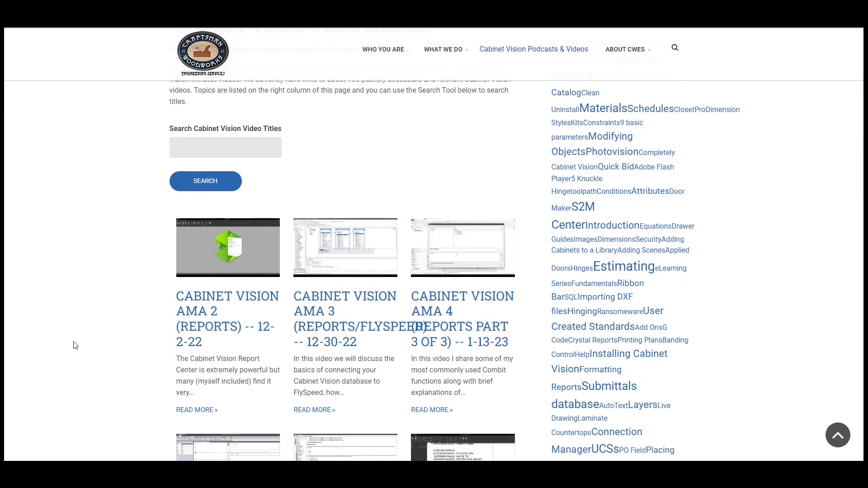
scroll(70, 347, "down", 5)
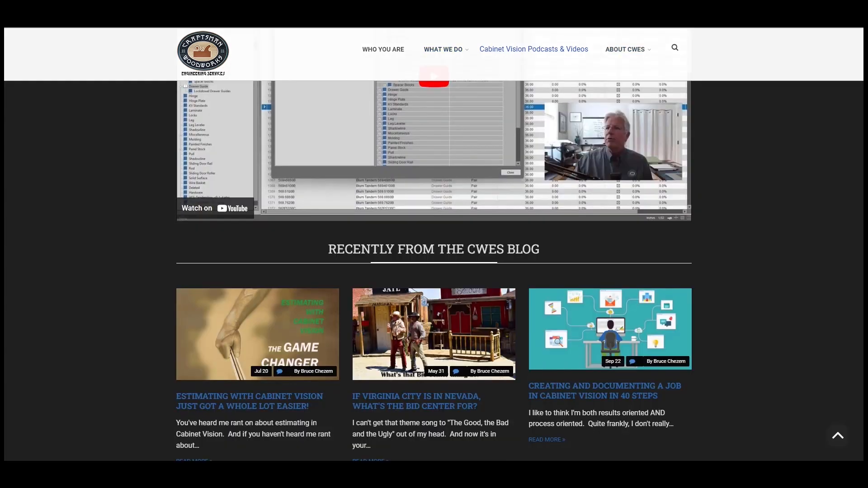
scroll(434, 258, "down", 2)
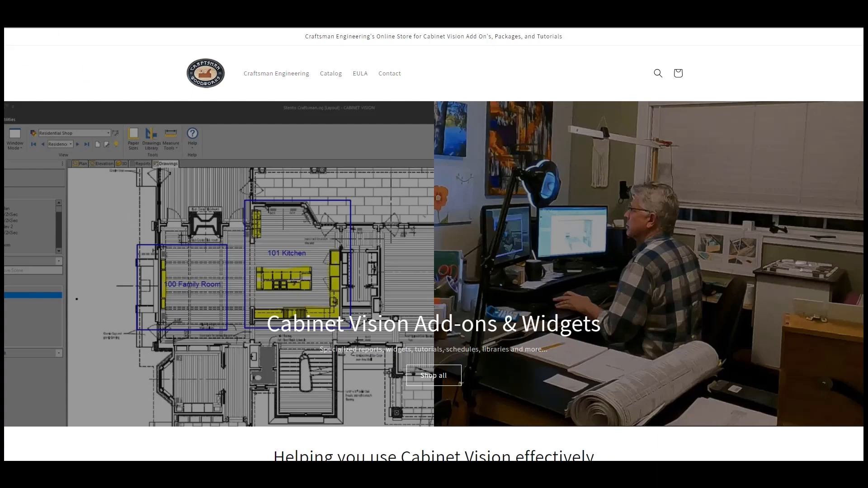
Step: Browse the Cost-Plus Bid Center product page in the Craftsman Engineering online store
scroll(434, 257, "down", 3)
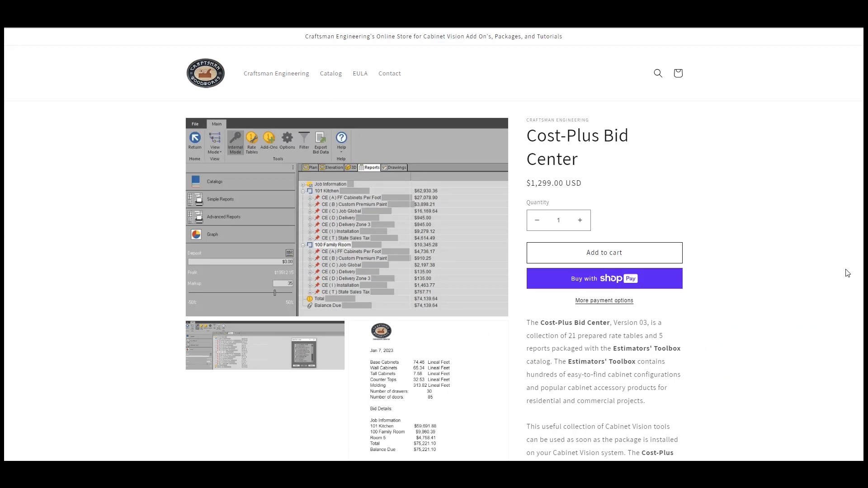
scroll(848, 272, "down", 3)
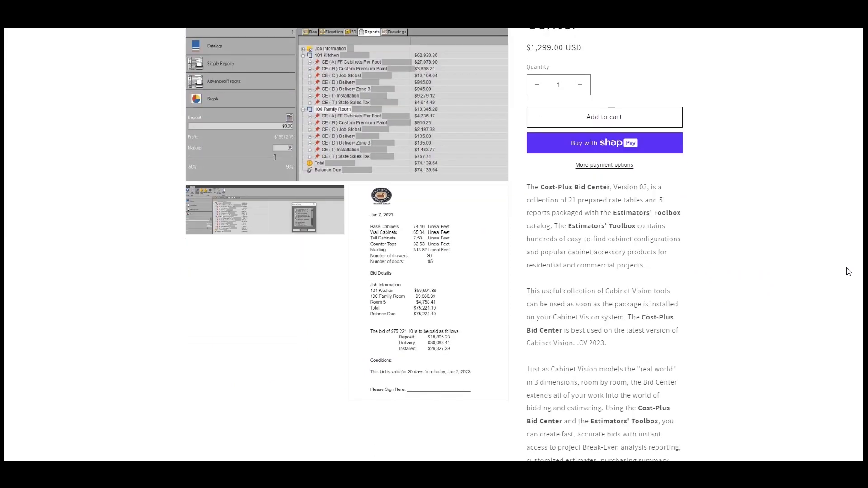
scroll(848, 271, "down", 2)
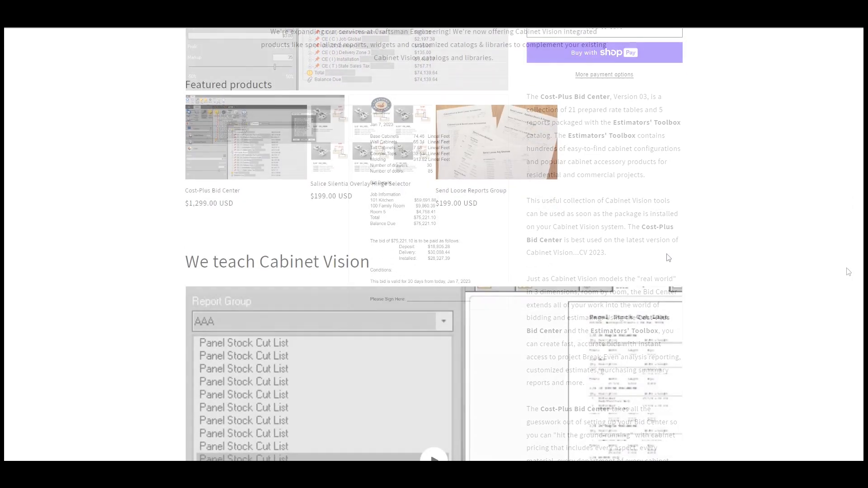
scroll(173, 116, "down", 6)
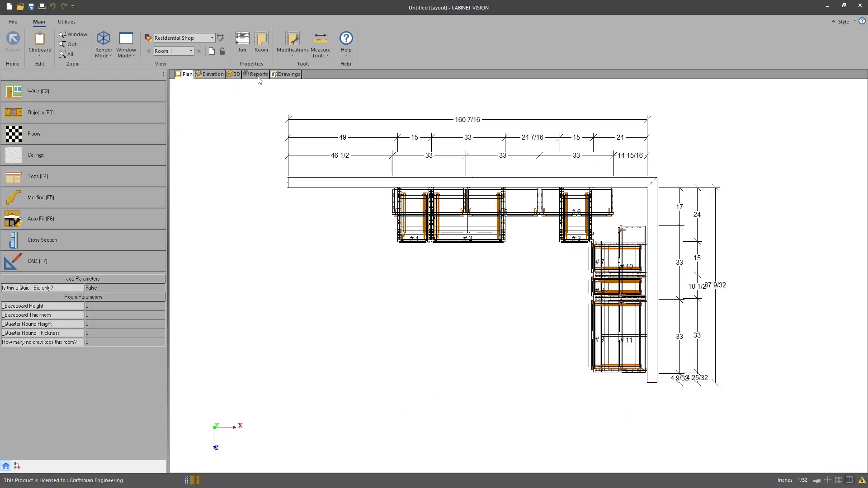
Step: Open cabinet #1 (B15L) from the order entry list of the reports view for editing
left_click(258, 75)
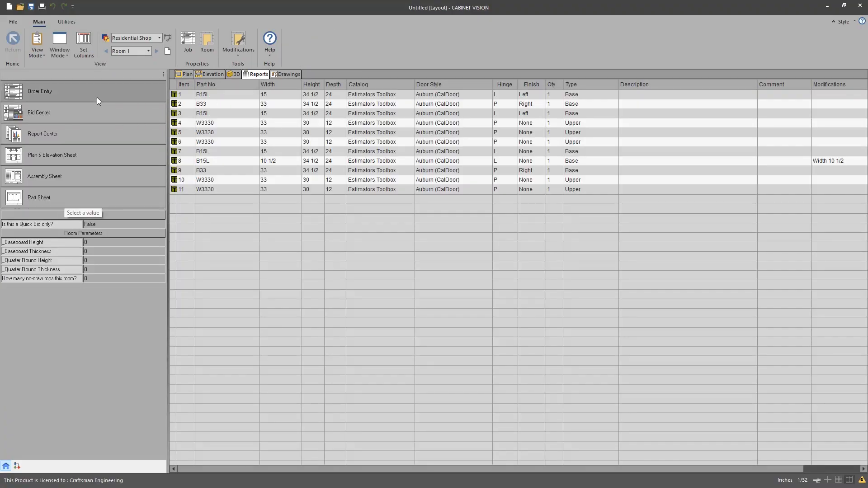
left_click(97, 96)
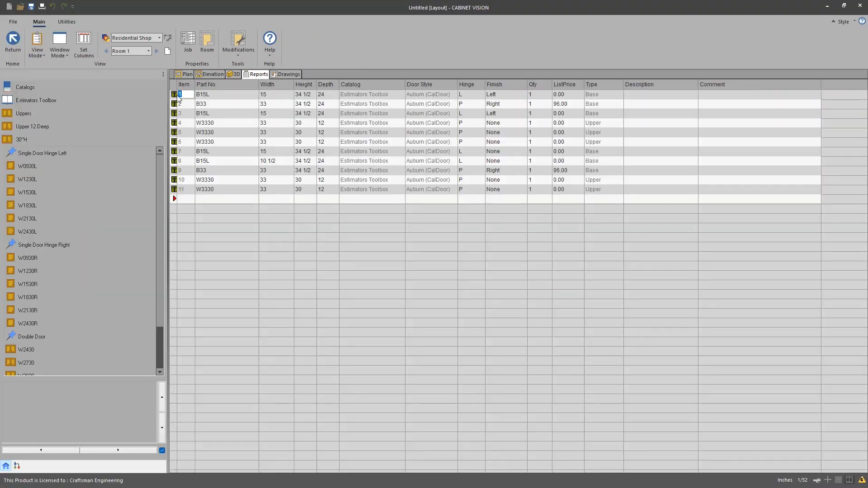
left_click(173, 96)
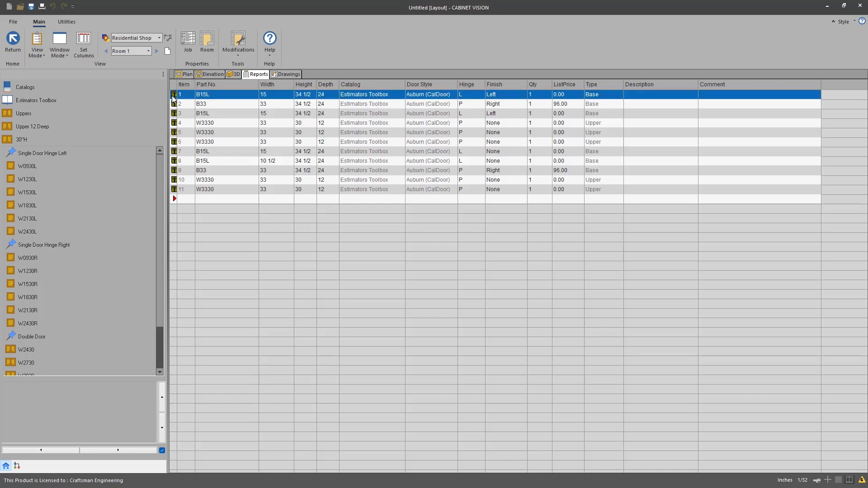
double_click(173, 99)
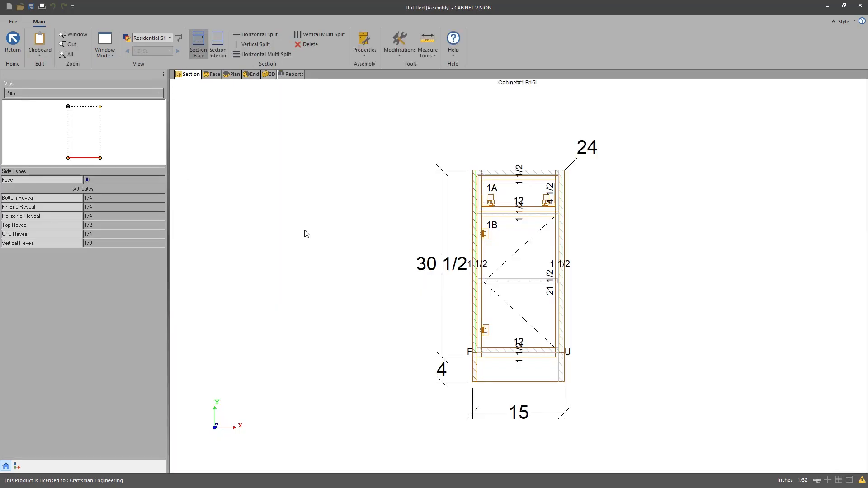
Step: Hide all parts of the cabinet except the doors and drawers
left_click(397, 57)
left_click(397, 73)
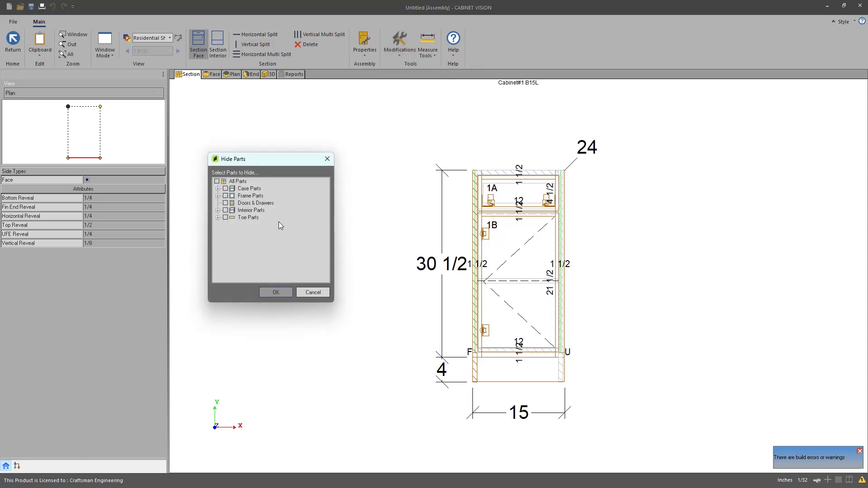
left_click(218, 182)
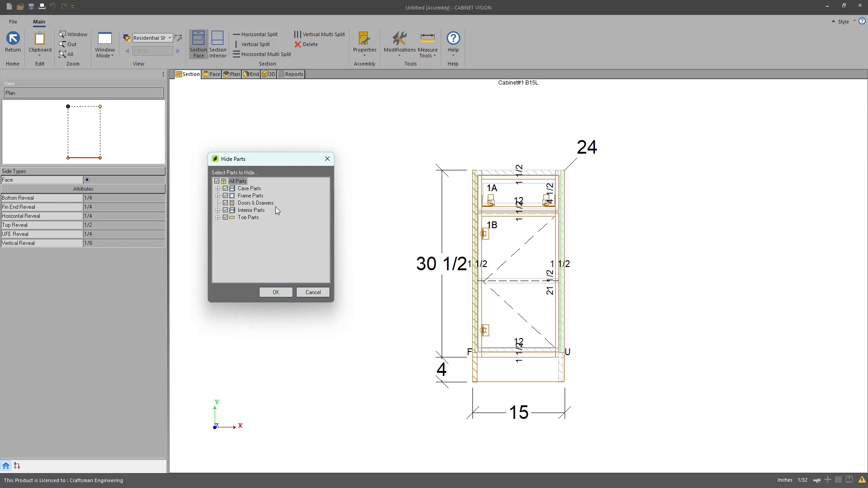
left_click(225, 203)
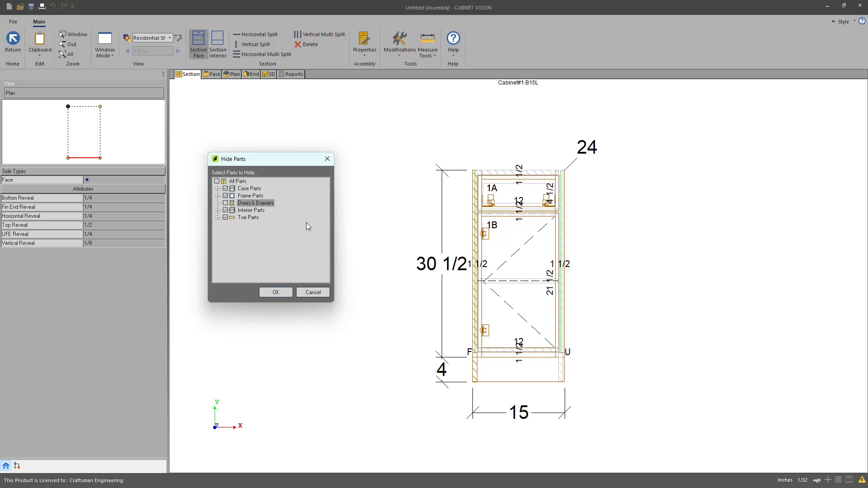
left_click(277, 293)
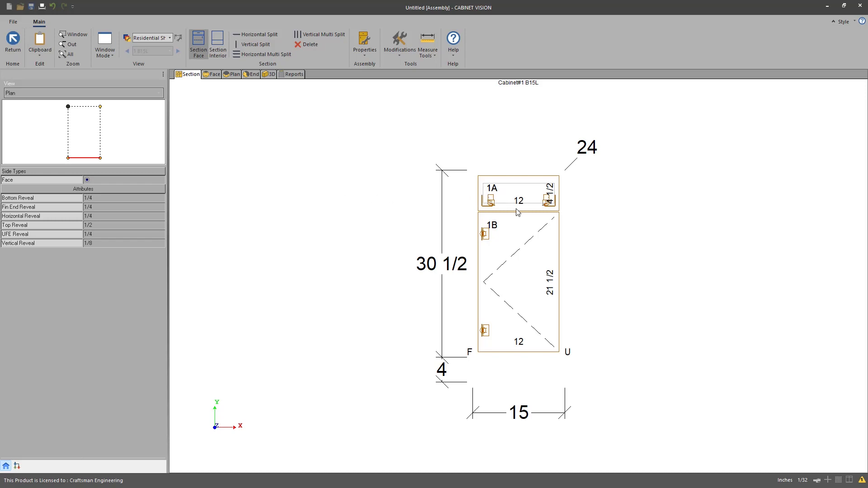
Step: View the cabinet's doors and drawers in the 3D view, orbiting around them
left_click(269, 74)
left_click_drag(360, 161, 649, 251)
mouse_move(565, 272)
left_mouse_down()
mouse_move(543, 336)
mouse_move(489, 362)
mouse_move(498, 339)
mouse_move(485, 223)
mouse_move(375, 225)
left_mouse_up()
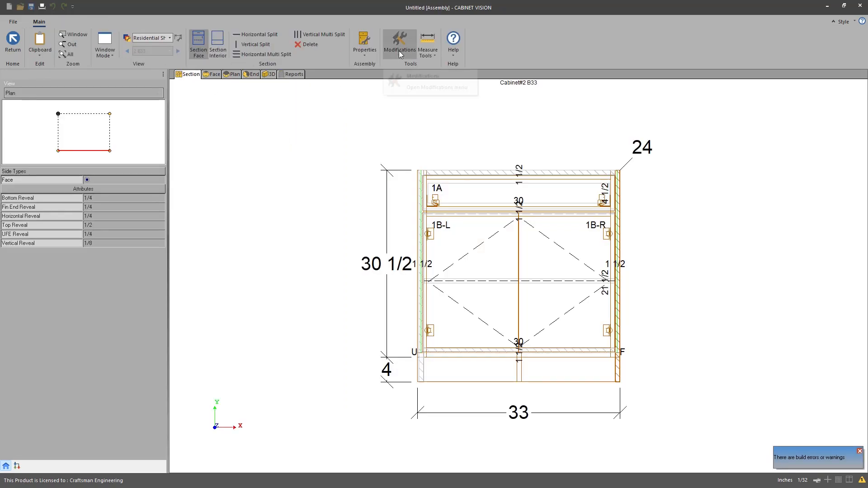
left_click(399, 51)
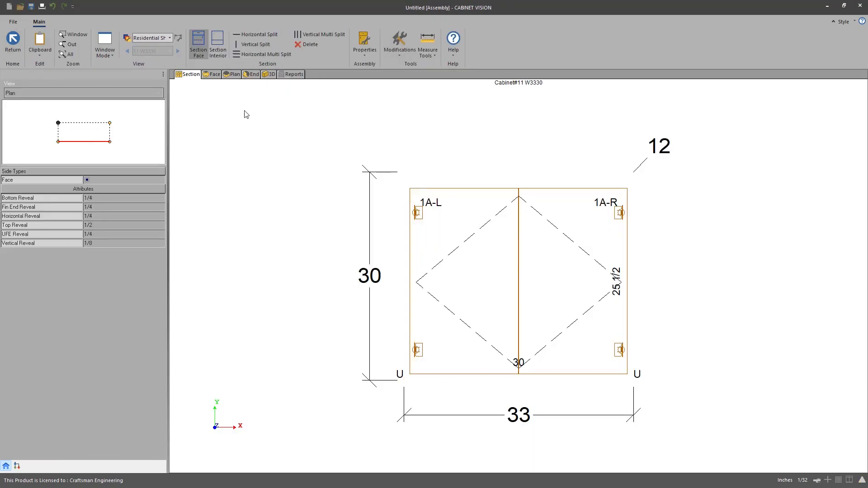
Step: Return to the layout and apply rate tables CP3(C) Global - Doors, Mate, CP3(C) Global - Misc Labor and CP3(I) Installation
left_click(13, 43)
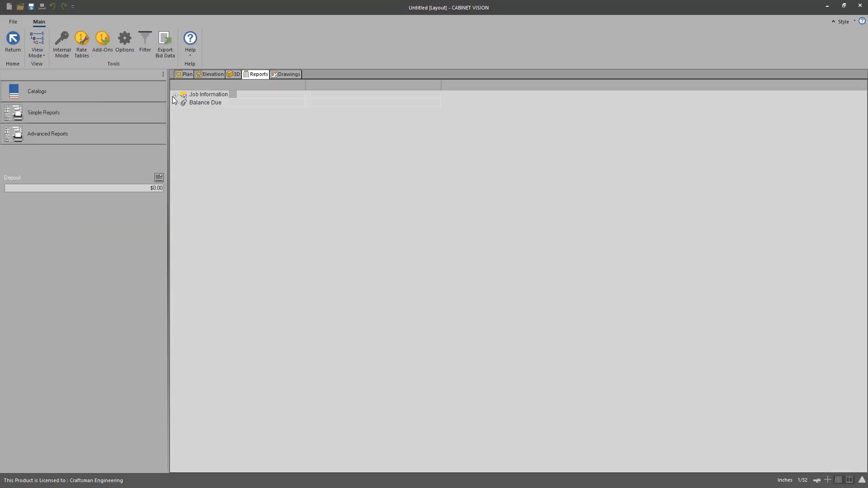
left_click(80, 50)
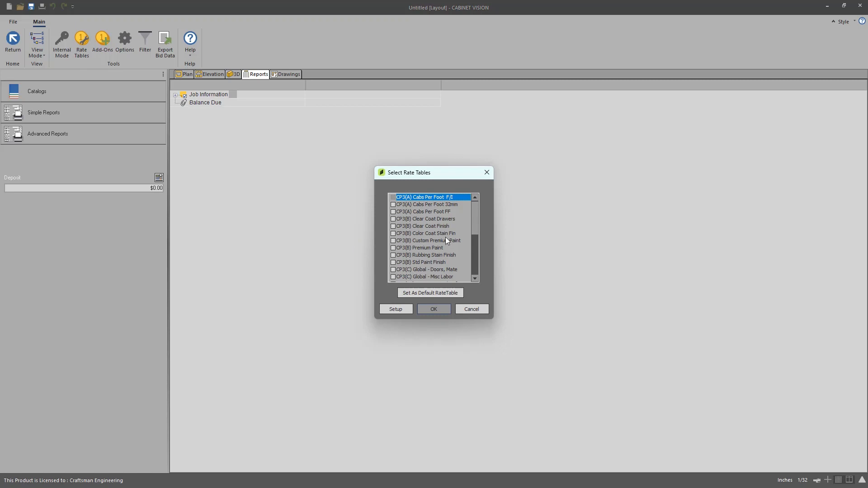
mouse_move(472, 210)
left_mouse_down()
mouse_move(471, 236)
mouse_move(473, 211)
mouse_move(473, 221)
left_mouse_up()
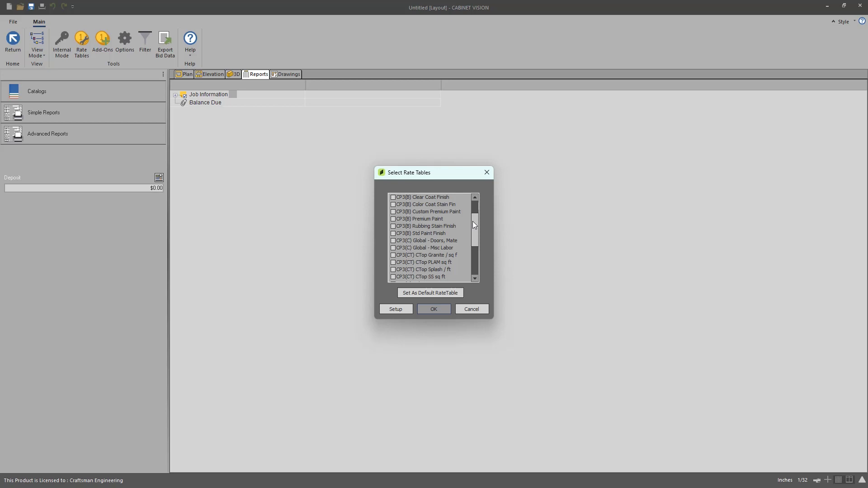
left_click(393, 242)
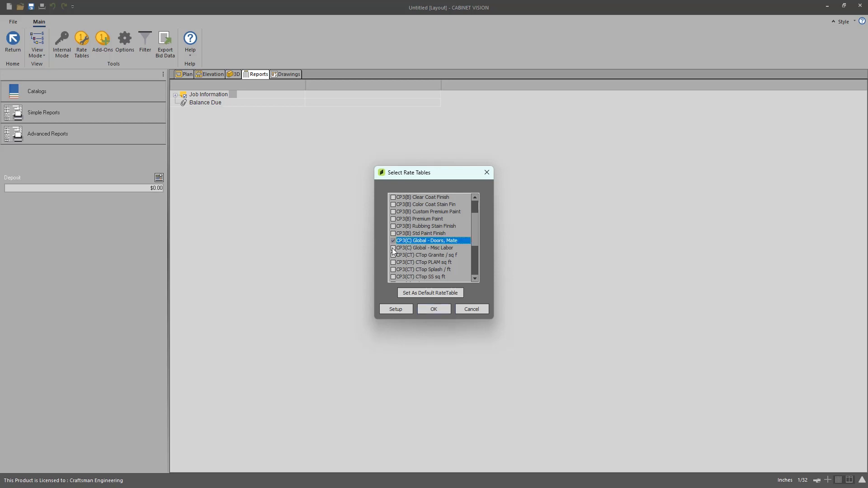
left_click(393, 248)
scroll(475, 235, "down", 3)
left_click(461, 249)
left_click_drag(476, 252, 476, 261)
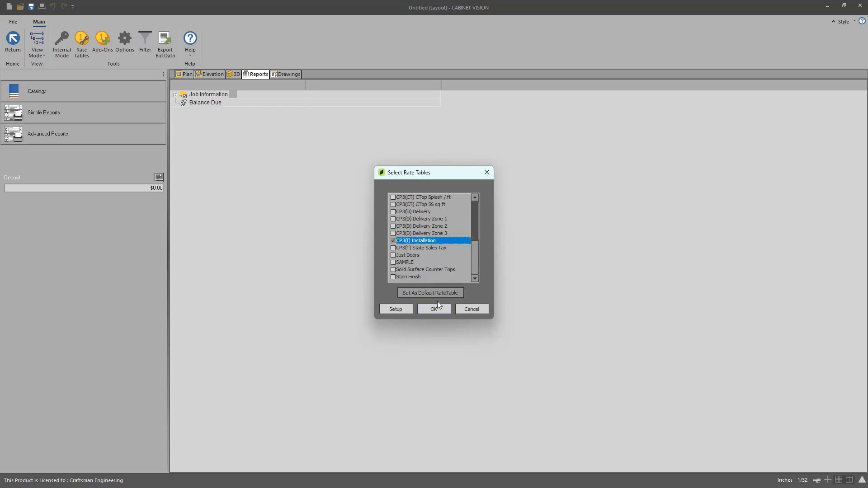
left_click(429, 309)
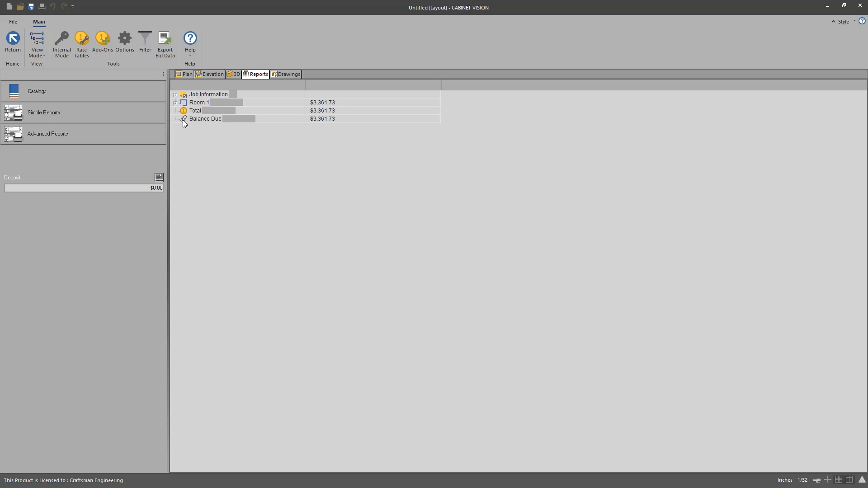
Step: Expand Room 1 and its rate table entries in the bid breakdown
left_click(176, 103)
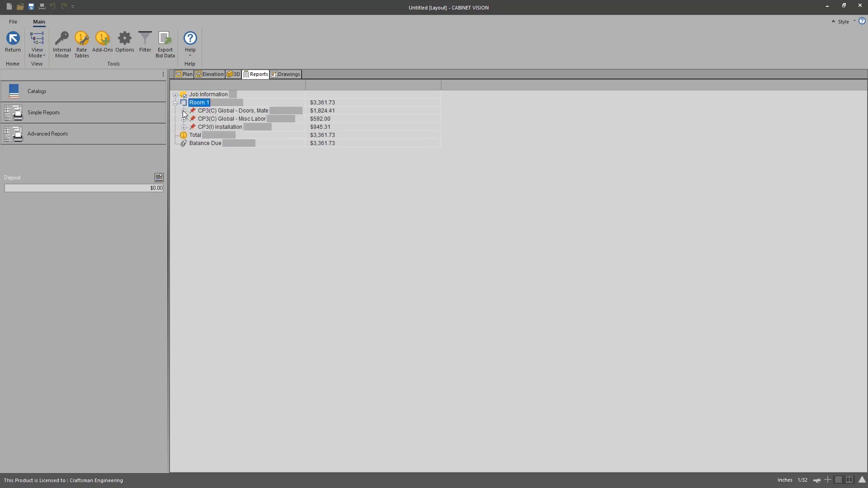
left_click(184, 110)
left_click(184, 135)
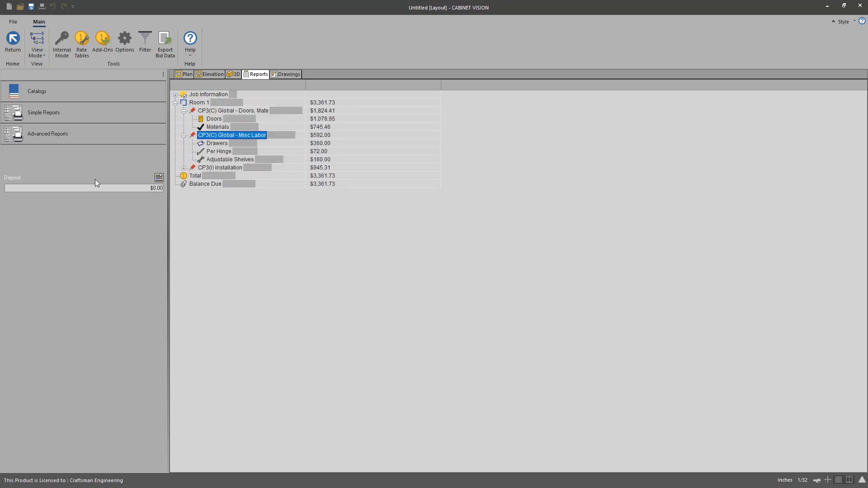
Step: Switch to Internal Mode and set the markup to 30 percent
left_click(57, 43)
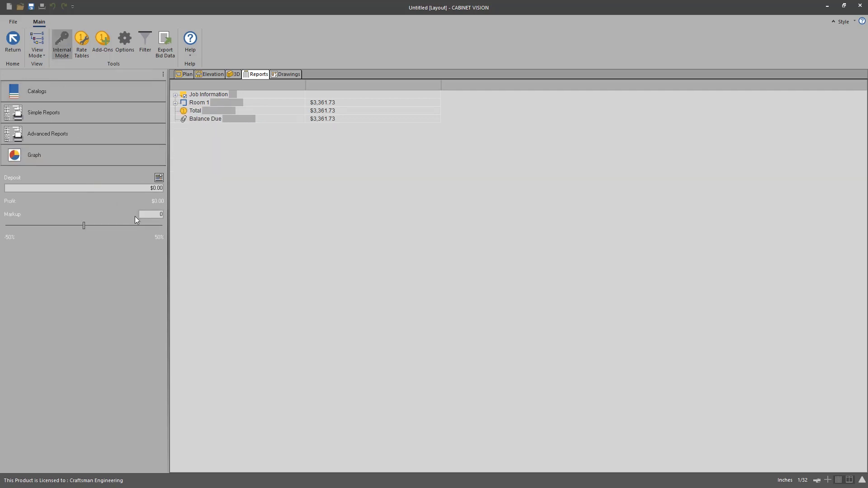
left_click_drag(83, 225, 119, 228)
left_click_drag(129, 226, 129, 226)
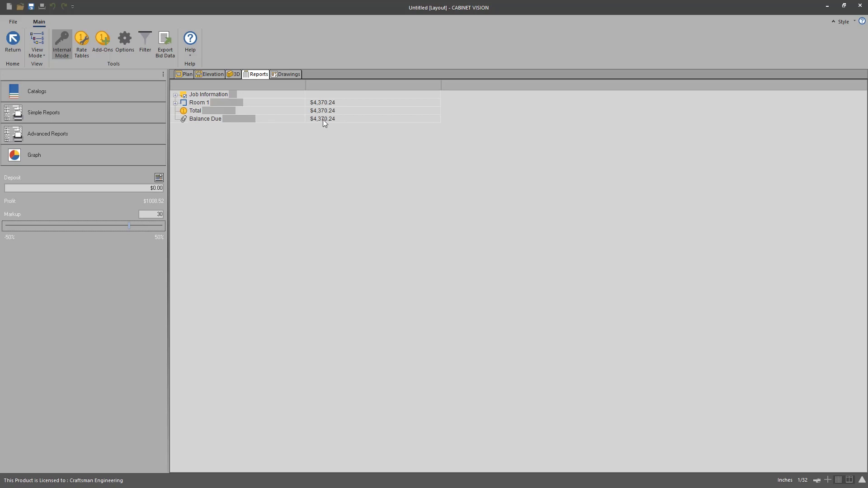
Step: Expand Room 1, the Doors, Mate rate table, Materials and the material cost entry to inspect the breakdown
left_click(175, 103)
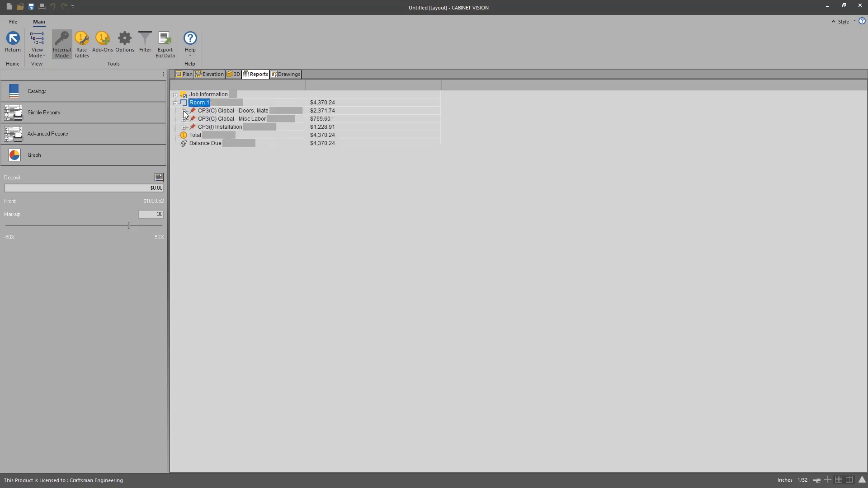
left_click(184, 111)
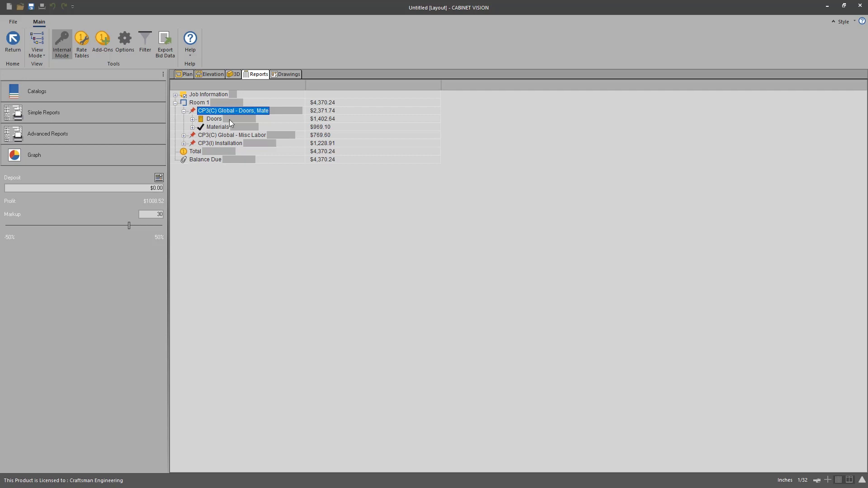
left_click(192, 127)
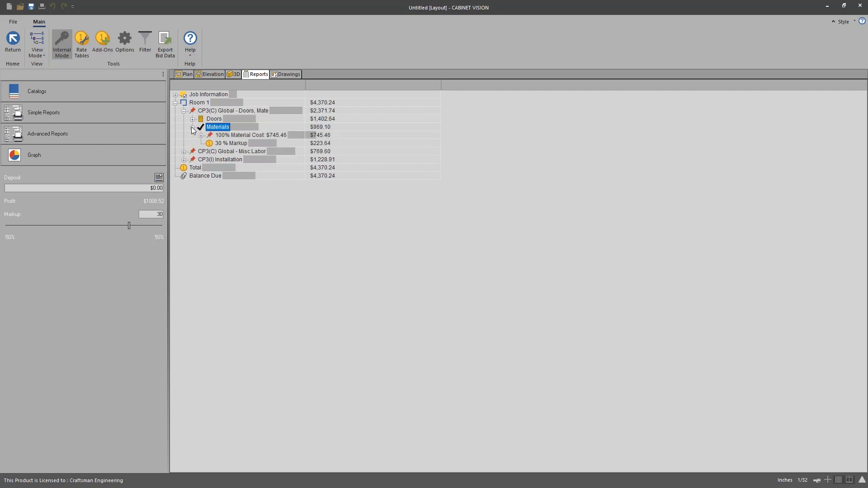
left_click(201, 136)
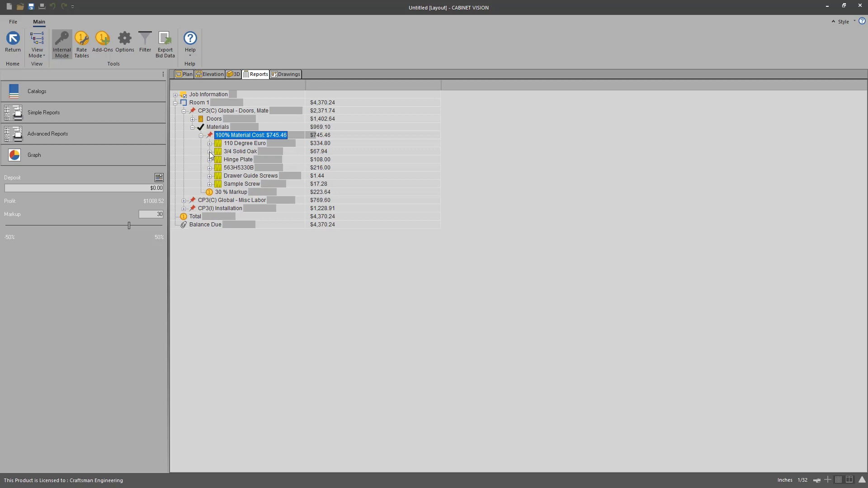
Step: Expand Sample Screw, the Doors entry, the door catalog cost, Shaker and Oak to inspect the door pricing breakdown
left_click(209, 184)
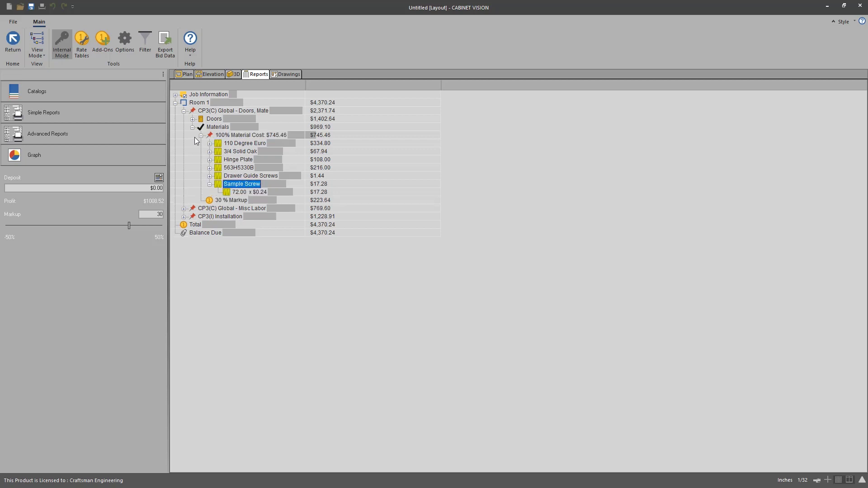
left_click(192, 120)
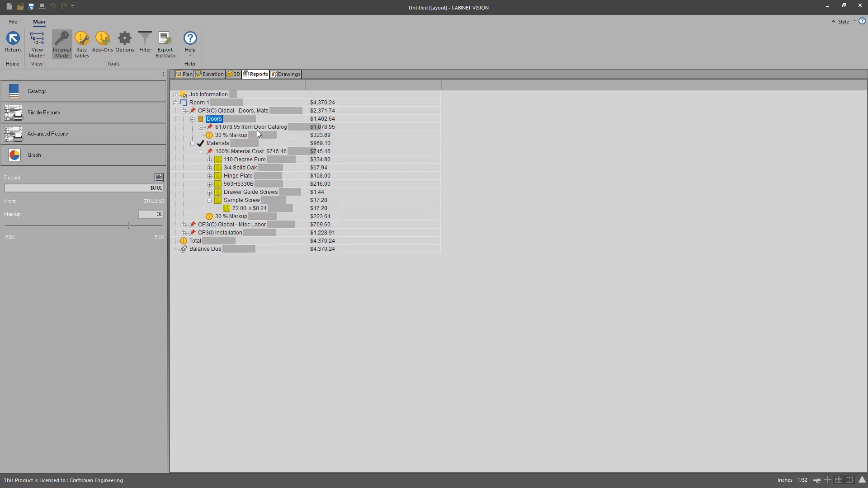
left_click(202, 128)
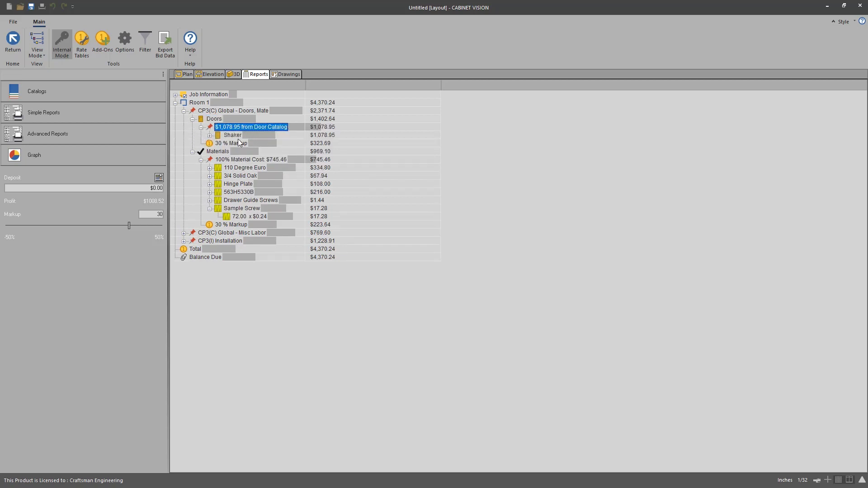
left_click(209, 135)
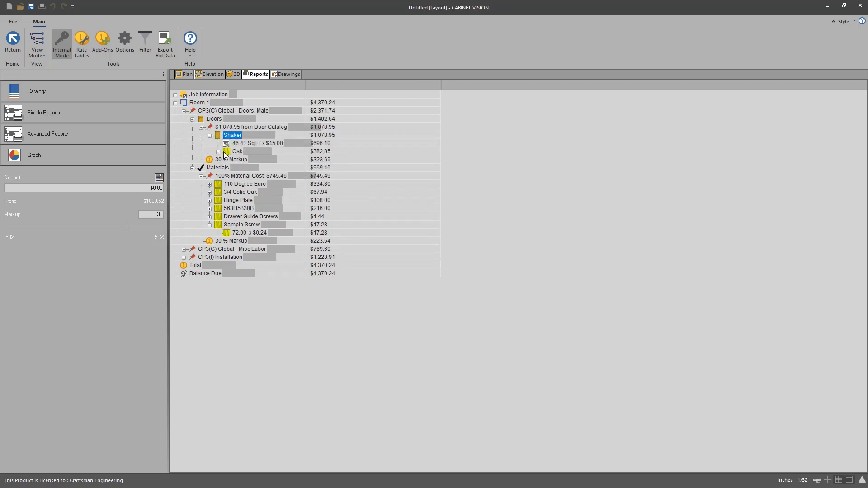
left_click(218, 151)
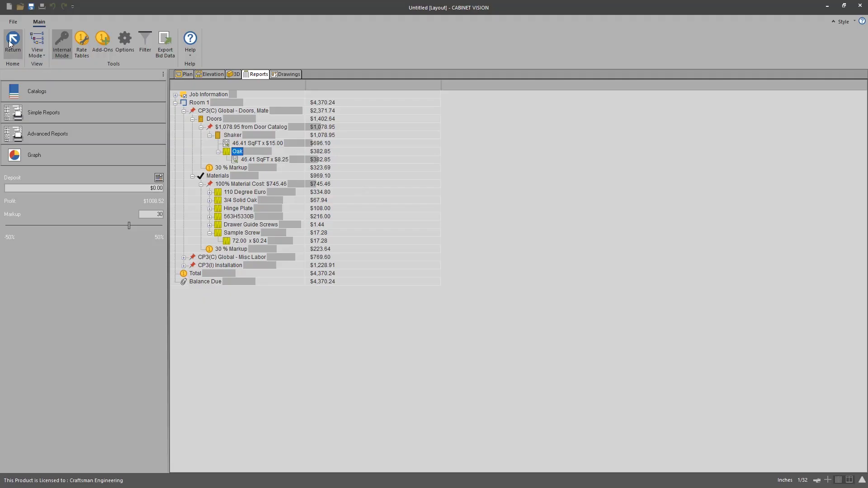
Step: Return to Order Entry and add a BFHD18L base full height door cabinet from the Estimators Toolbox catalog to the job
left_click(10, 41)
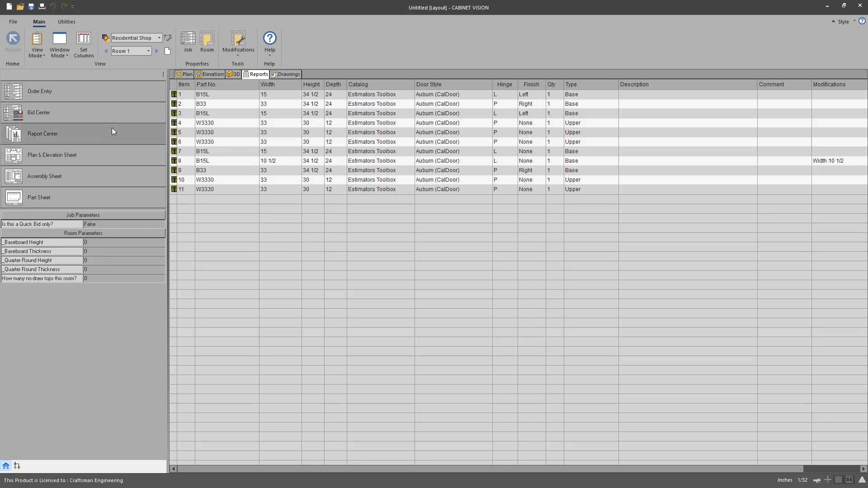
left_click(85, 92)
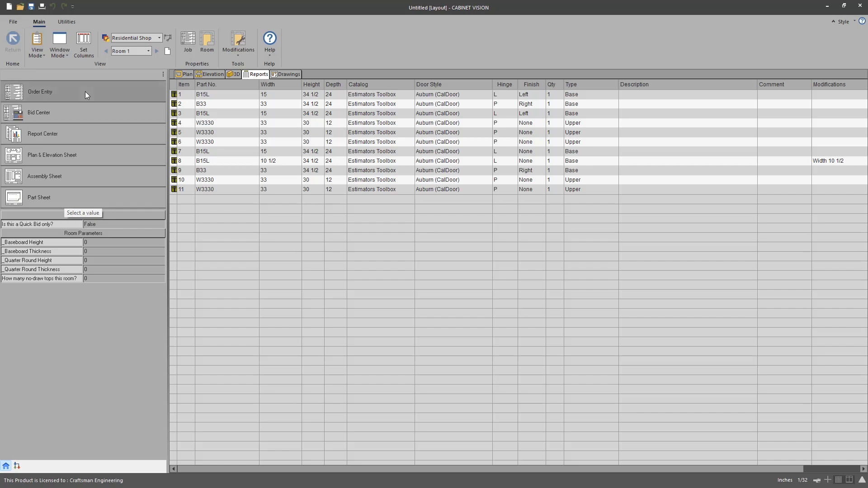
left_click(42, 101)
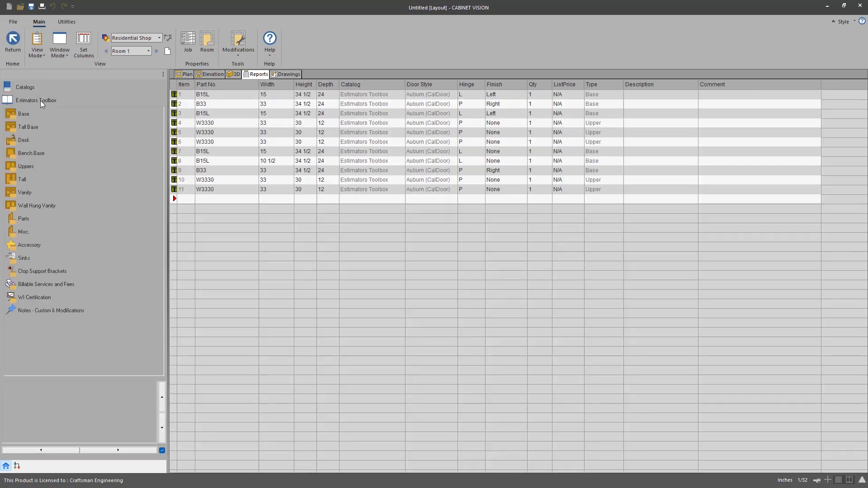
left_click(22, 114)
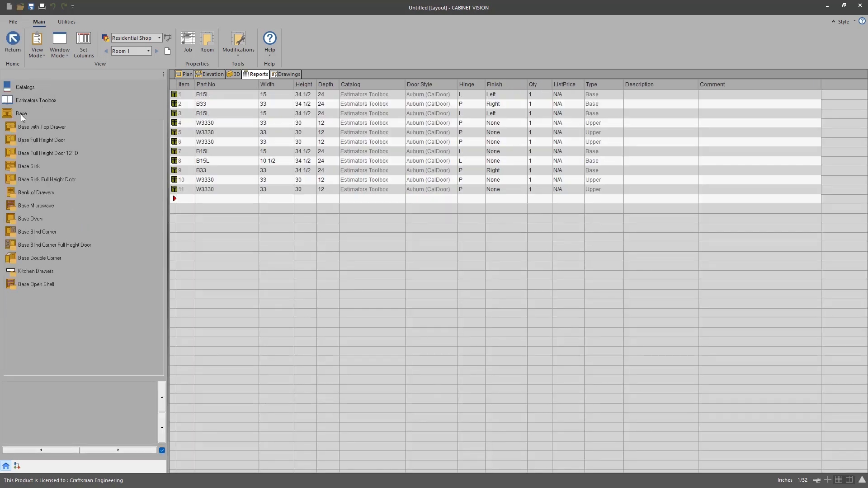
left_click(36, 141)
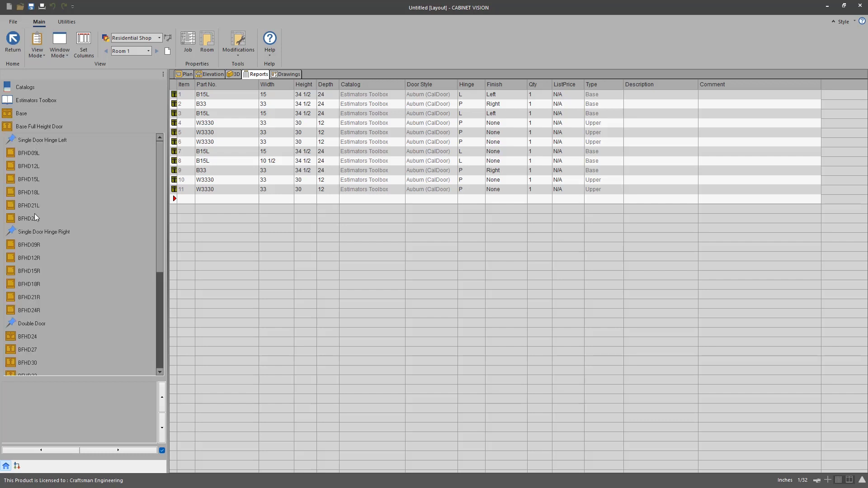
left_click(24, 193)
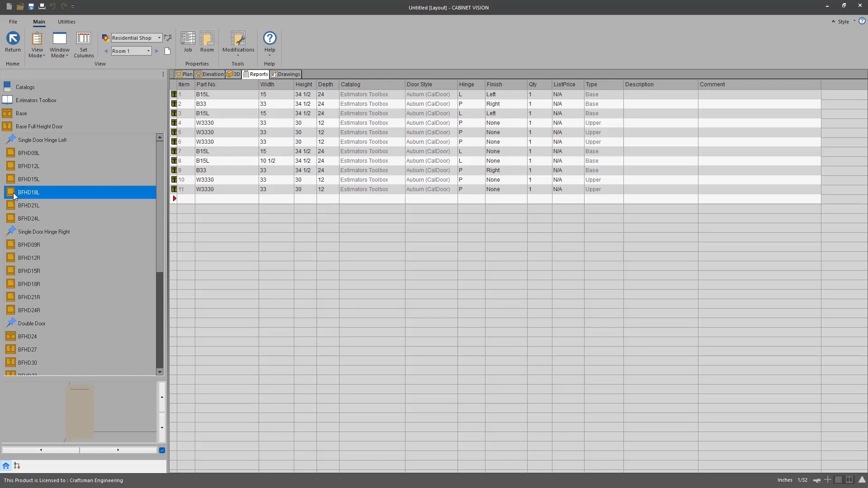
left_click_drag(28, 194, 230, 204)
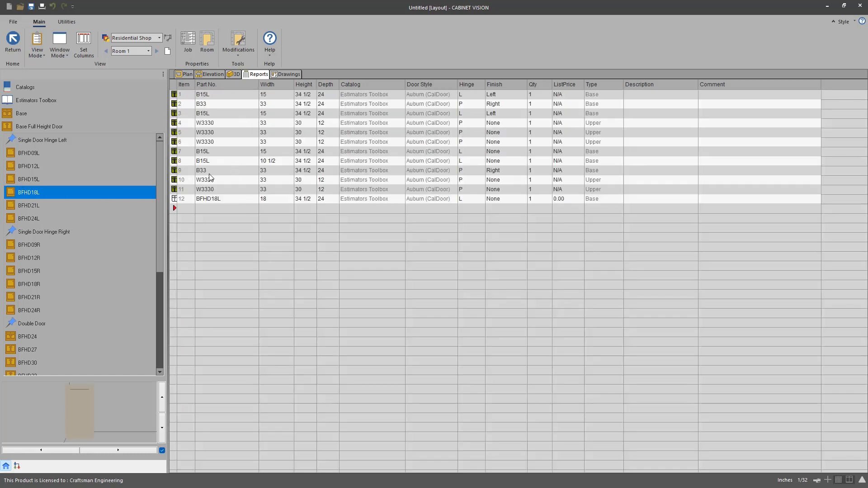
Step: Open cabinet 12 in the assembly view and start hiding parts with the Hide Parts modification
left_click(175, 202)
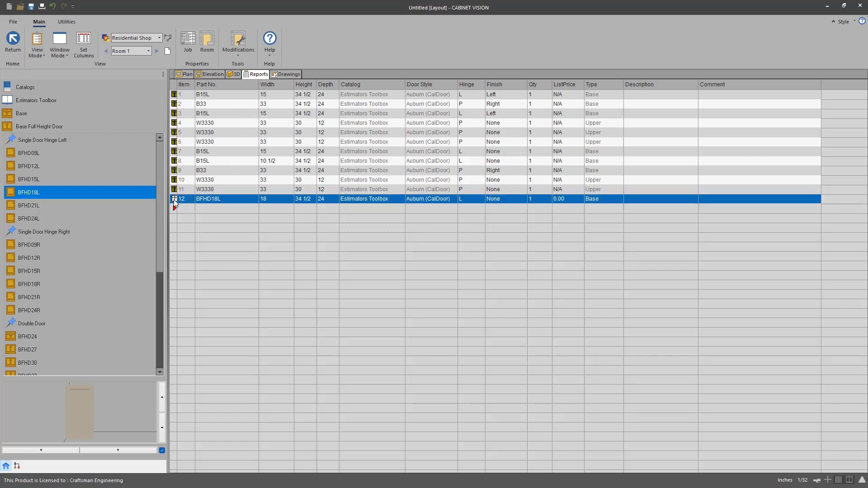
double_click(174, 202)
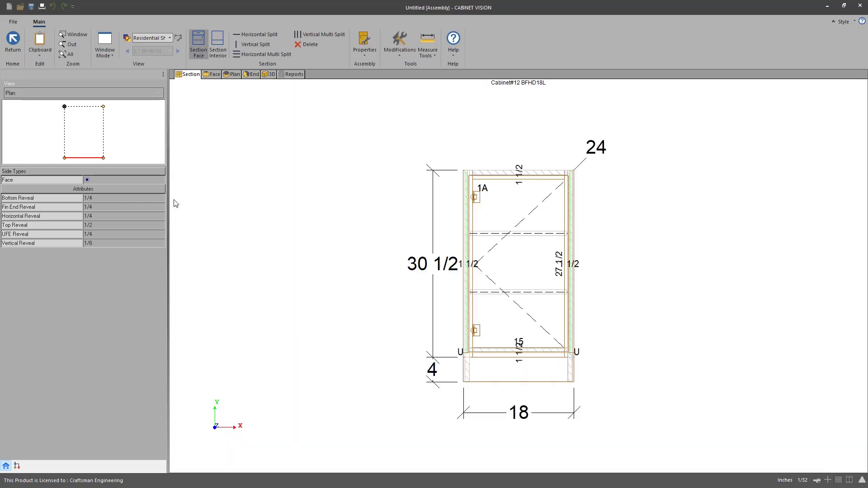
left_click(400, 54)
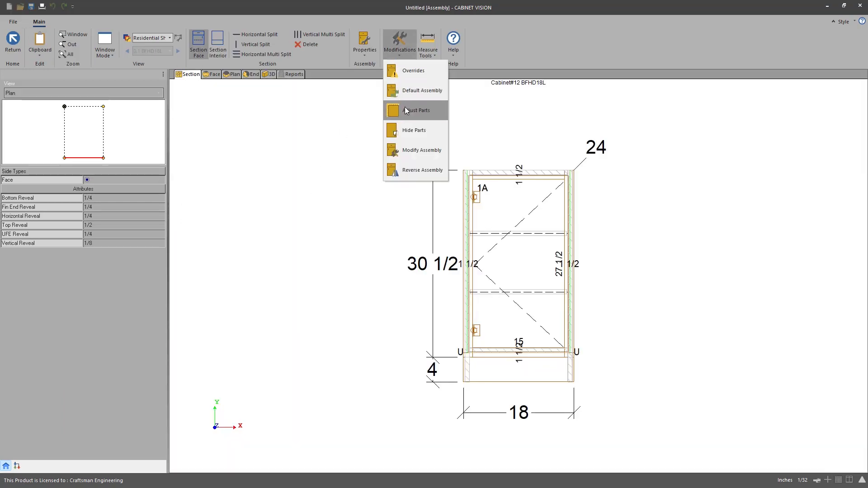
left_click(410, 133)
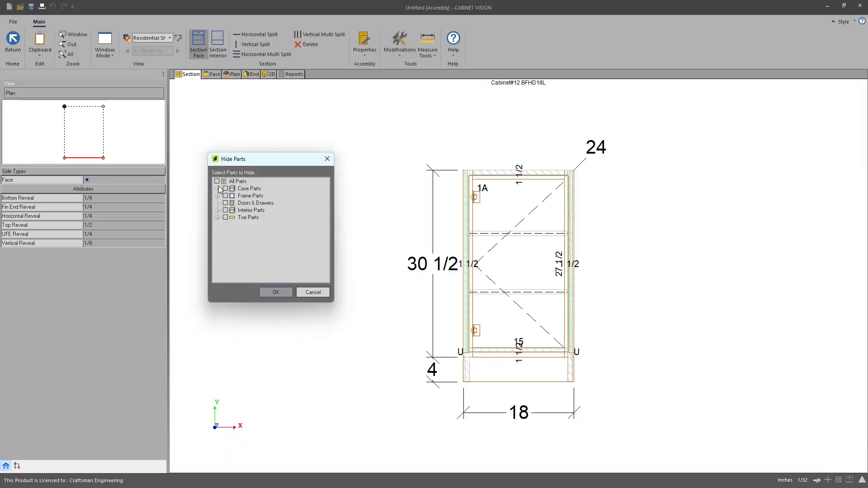